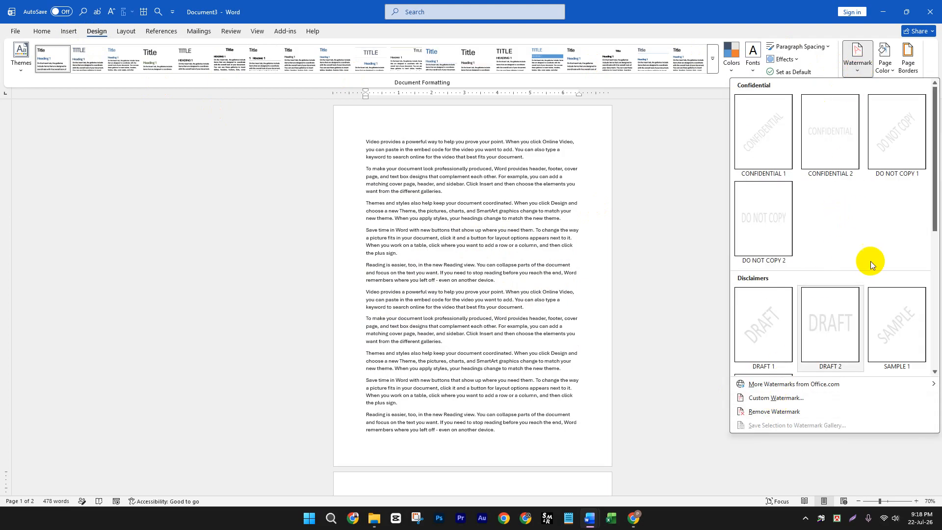
# - Set up a custom picture watermark using the image 12b2e7c4-d712-41b4-871a-a78181daf182.png from the Downloads folder
pyautogui.click(776, 398)
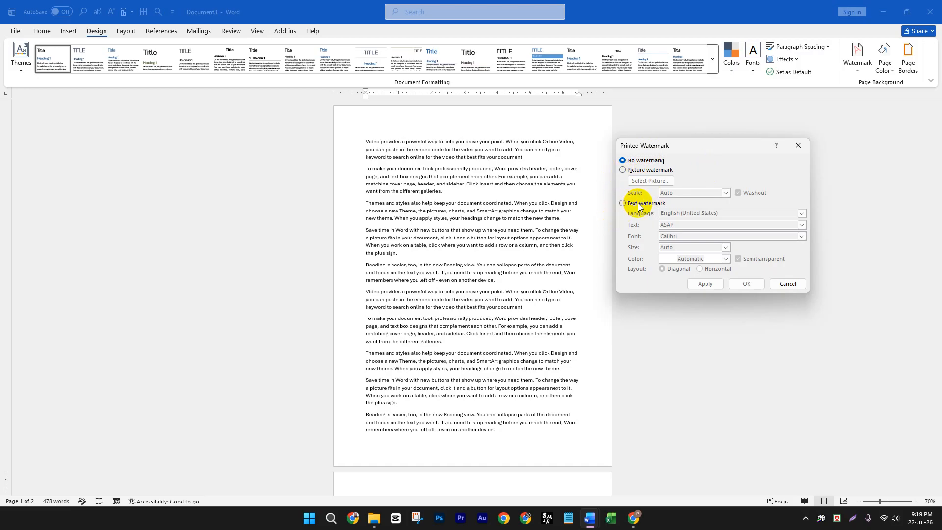
pyautogui.click(623, 170)
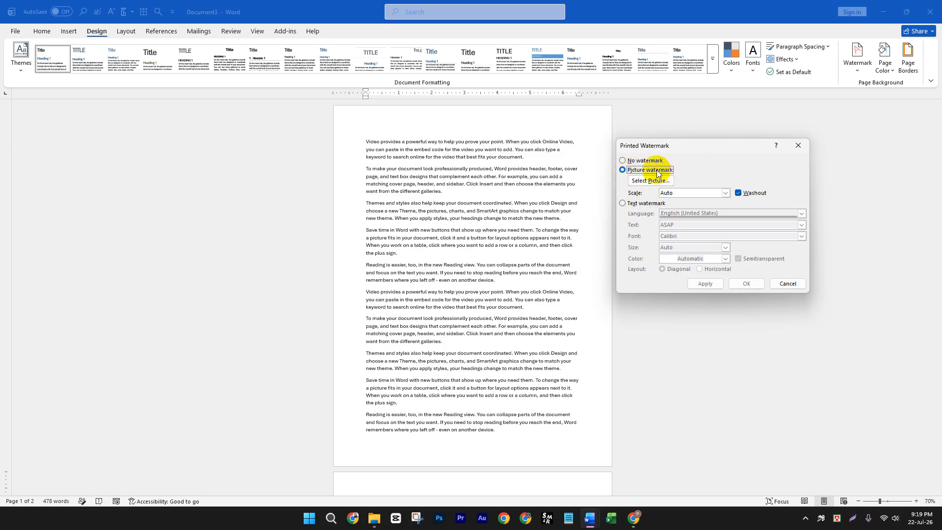
pyautogui.click(646, 180)
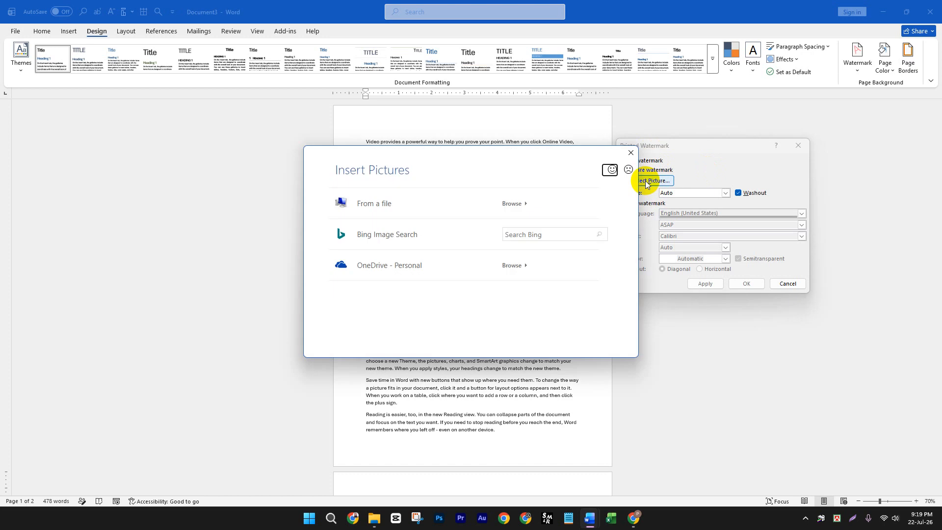
pyautogui.click(462, 206)
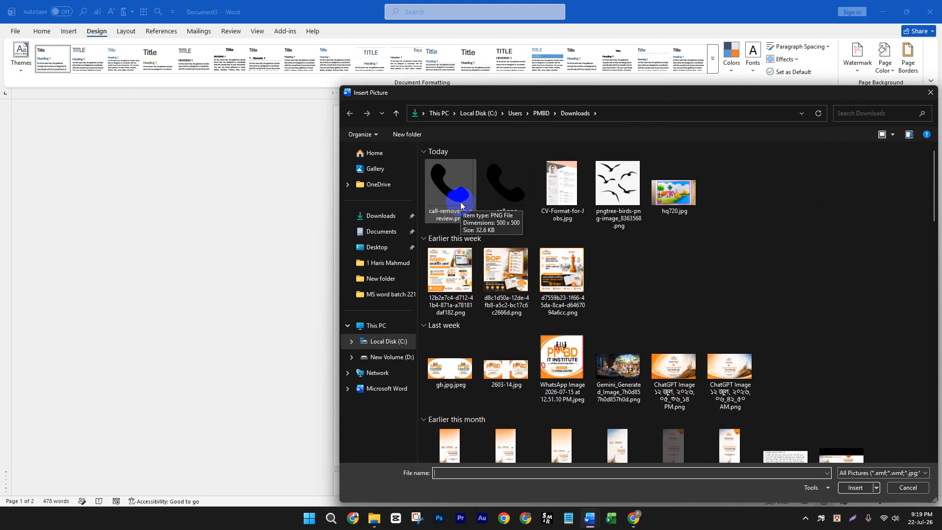
pyautogui.click(455, 280)
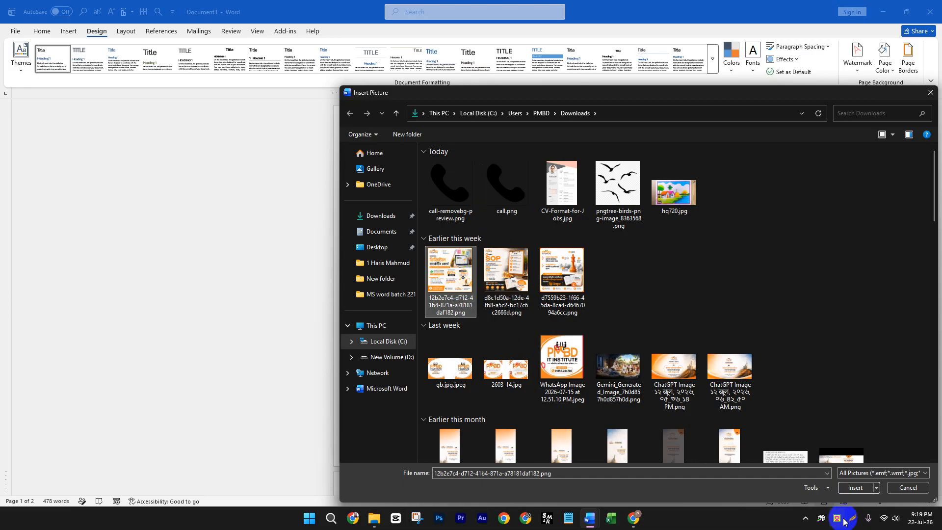
pyautogui.click(855, 488)
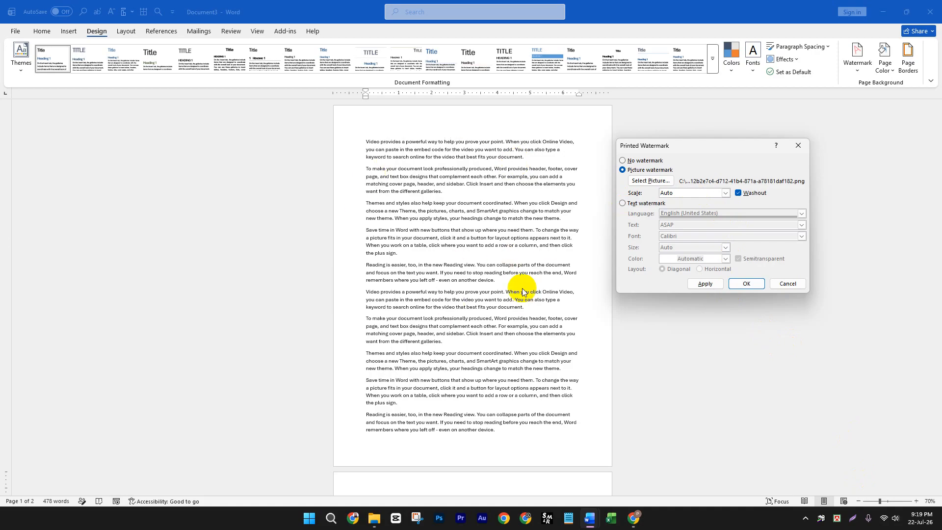
# - Set the picture watermark's scale to 200% with Washout kept on, and insert it into the document
pyautogui.click(726, 193)
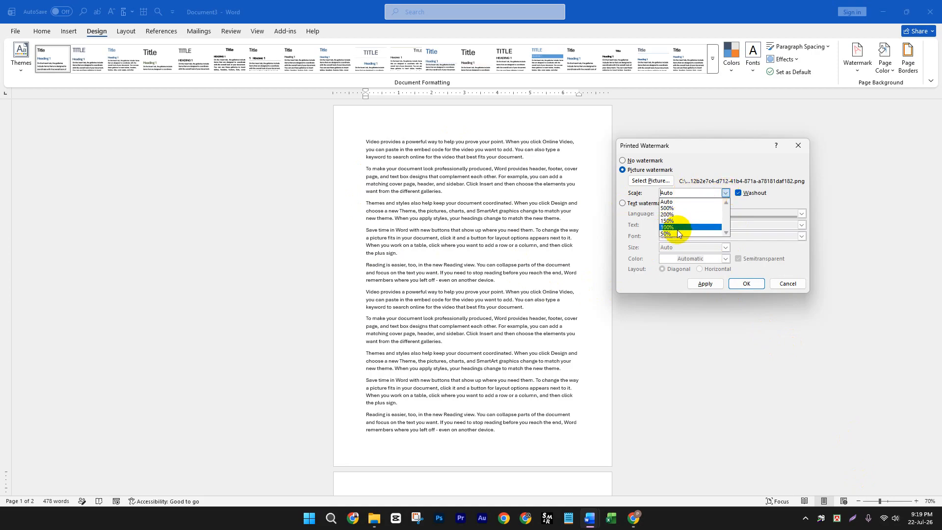
pyautogui.click(671, 201)
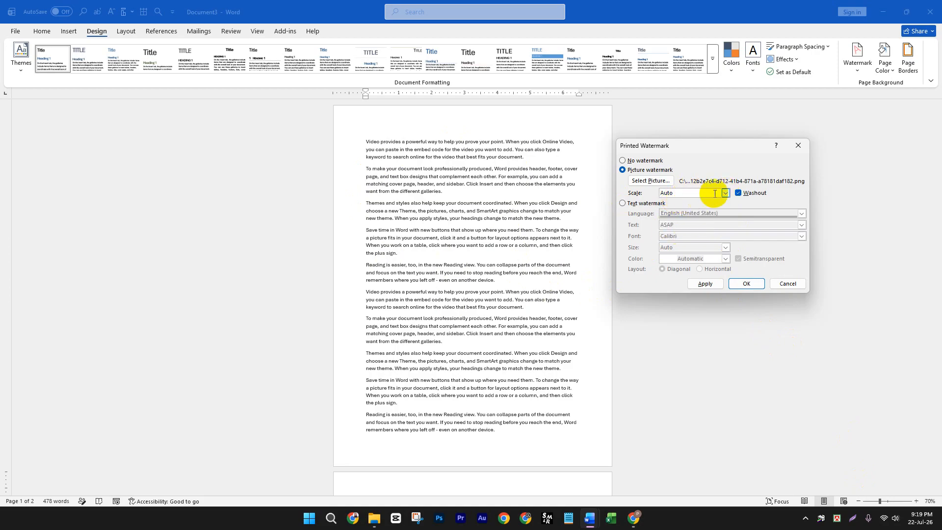
pyautogui.click(725, 193)
pyautogui.click(674, 215)
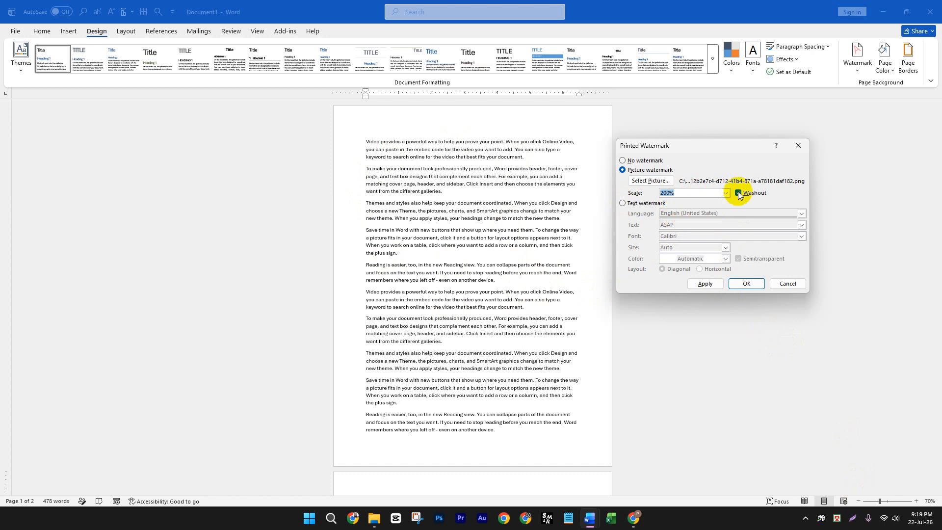
pyautogui.click(738, 283)
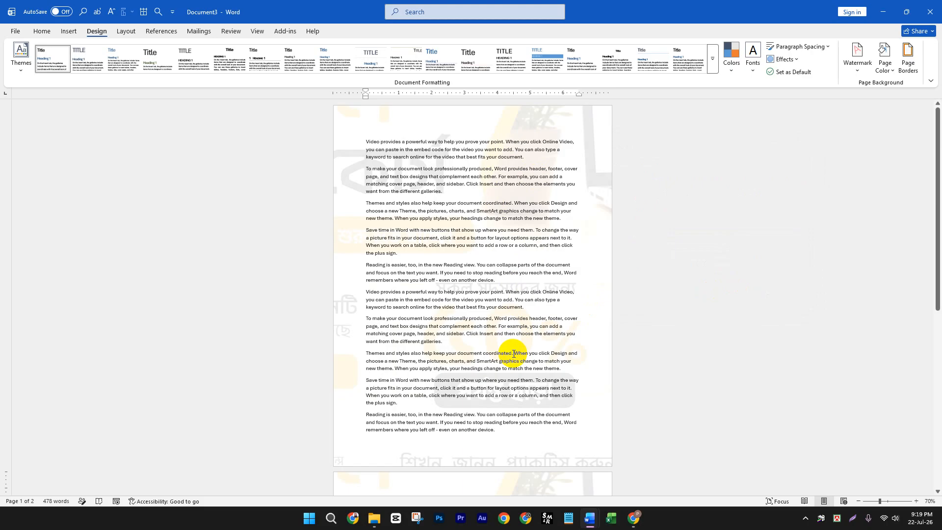
# - Reopen the custom watermark settings and apply a 150% scale to the existing picture watermark
pyautogui.click(870, 72)
pyautogui.click(786, 393)
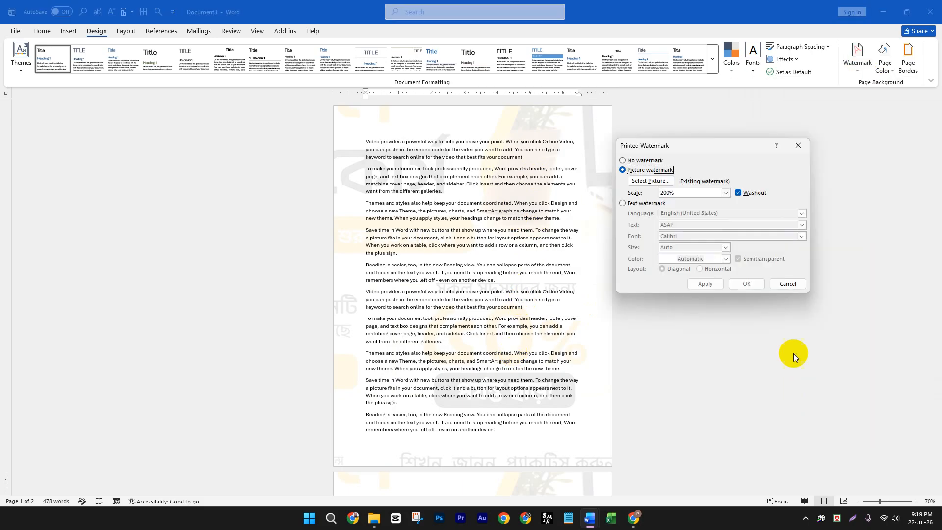
pyautogui.click(725, 193)
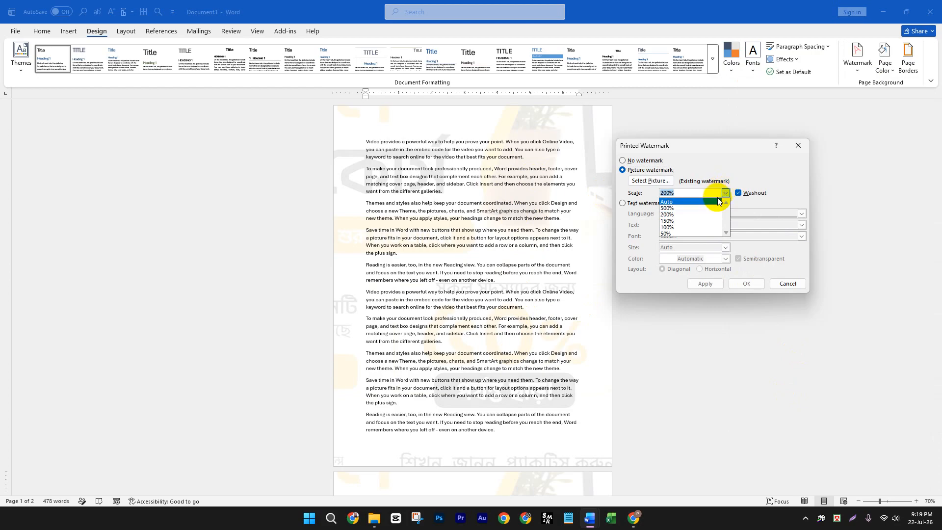
pyautogui.click(676, 221)
pyautogui.click(703, 283)
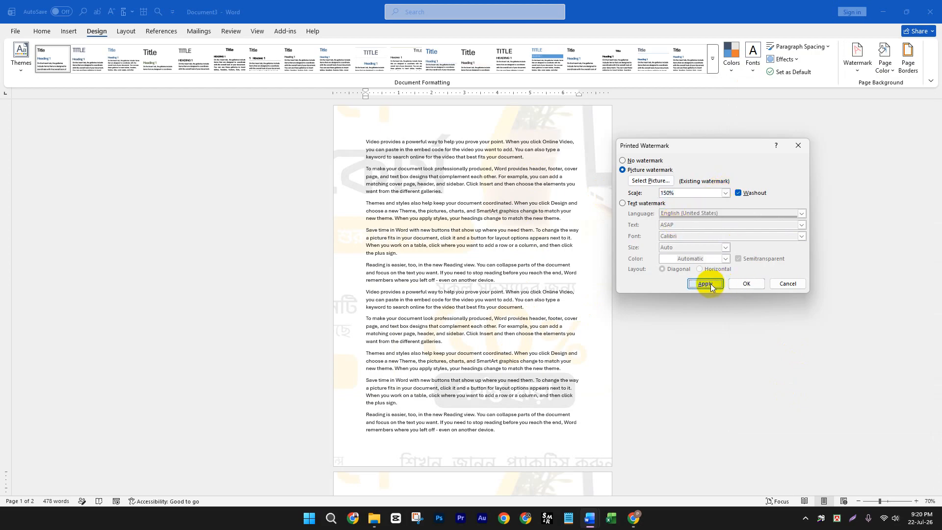
# - Set the picture watermark's scale to Auto and apply it to the document
pyautogui.click(725, 194)
pyautogui.click(674, 201)
pyautogui.click(704, 283)
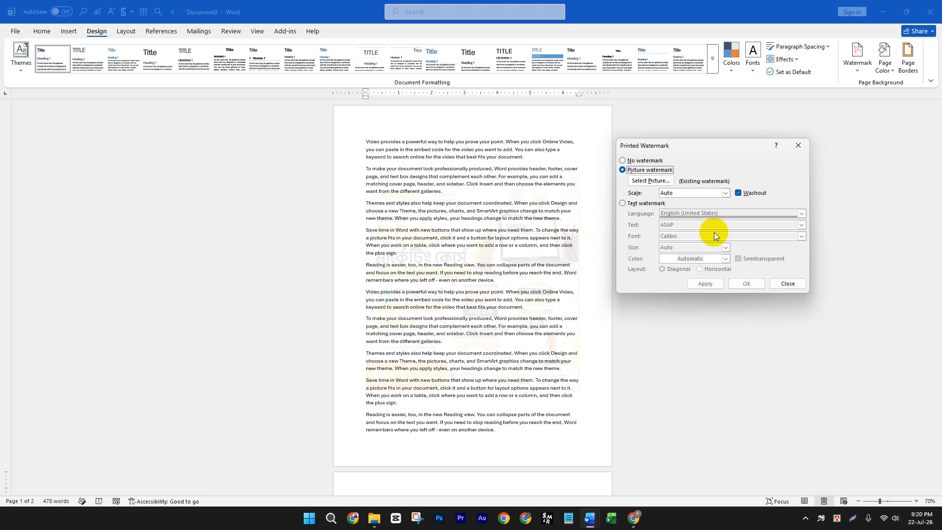
# - Apply the picture watermark without the Washout effect, and apply it again with Washout restored
pyautogui.click(739, 193)
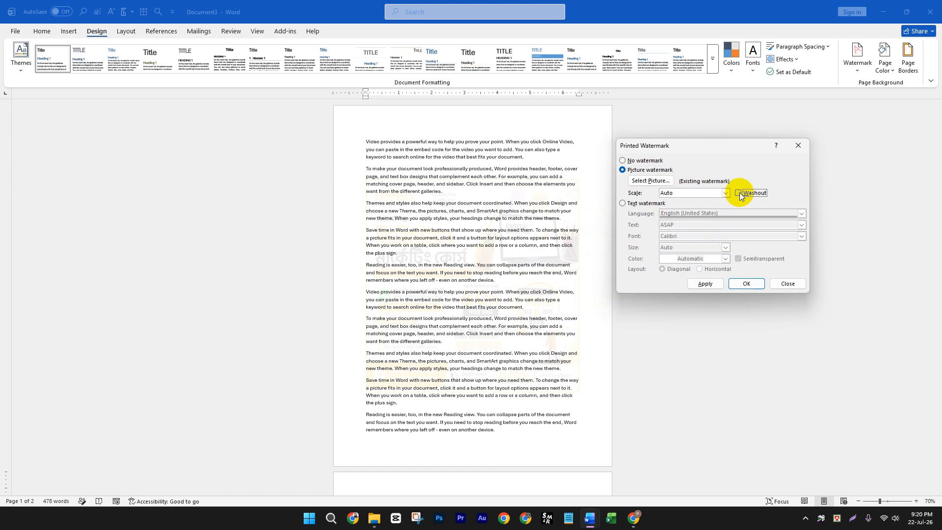
pyautogui.click(705, 284)
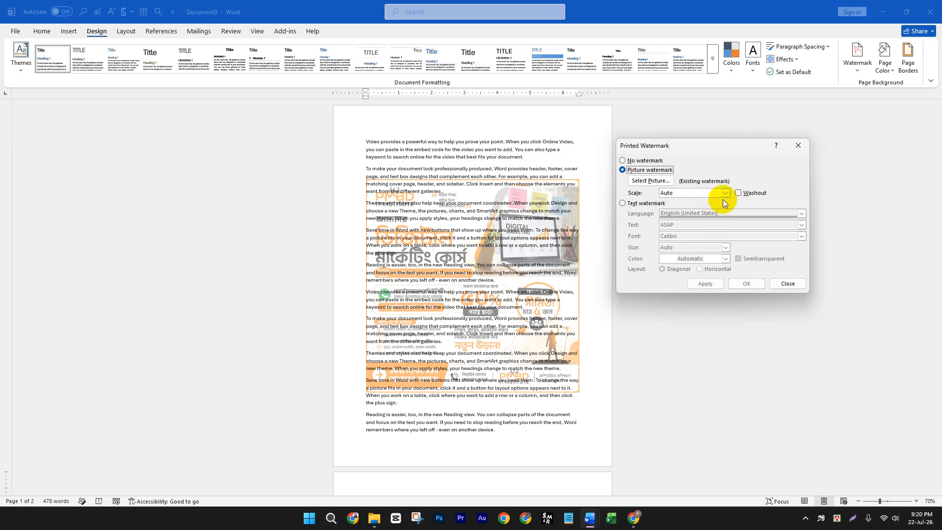
pyautogui.click(746, 192)
pyautogui.click(704, 284)
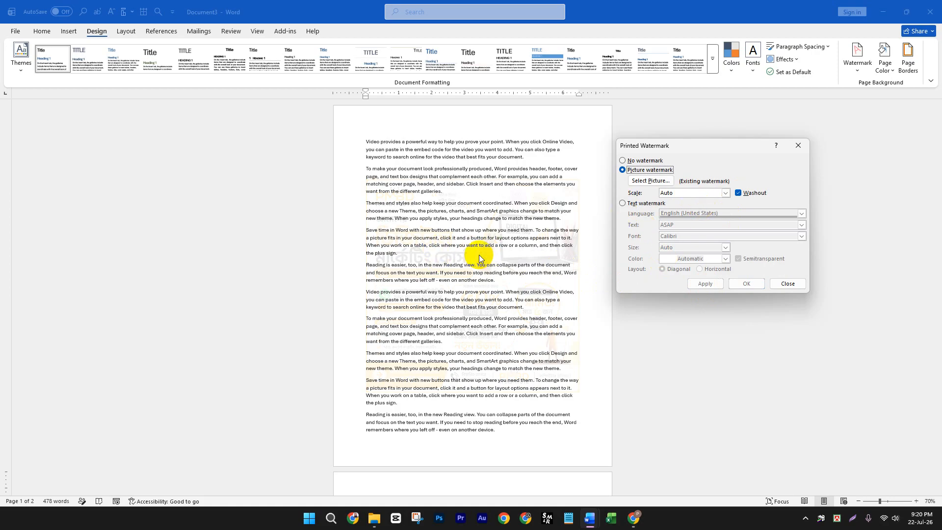
# - Switch to a text watermark and replace its default text with PMBD IT INSTITUTE
pyautogui.click(624, 203)
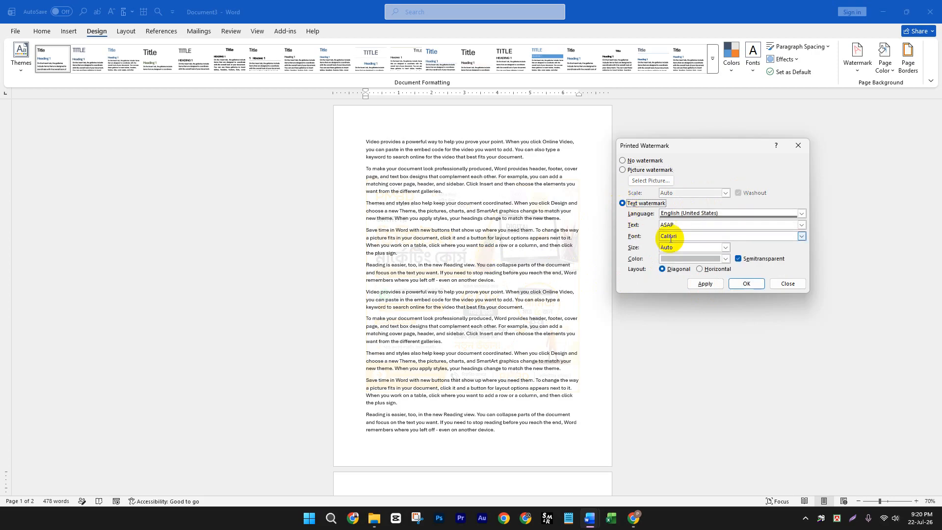
pyautogui.click(687, 225)
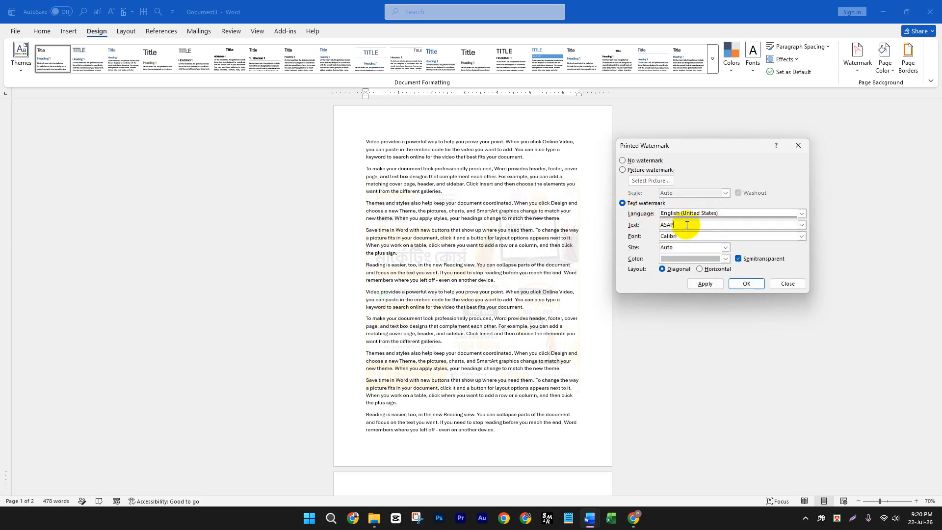
pyautogui.moveTo(687, 225); pyautogui.dragTo(636, 224)
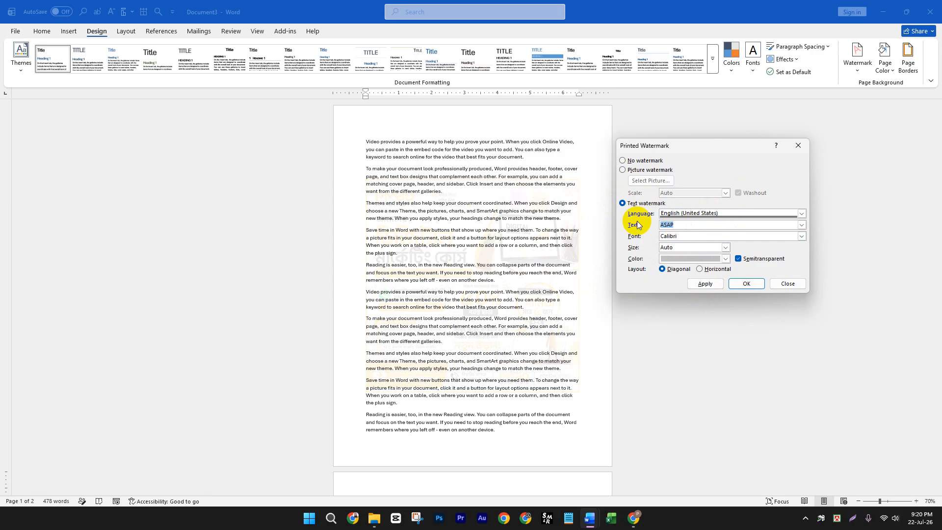
pyautogui.write('PMBD IT INSTITUTE')
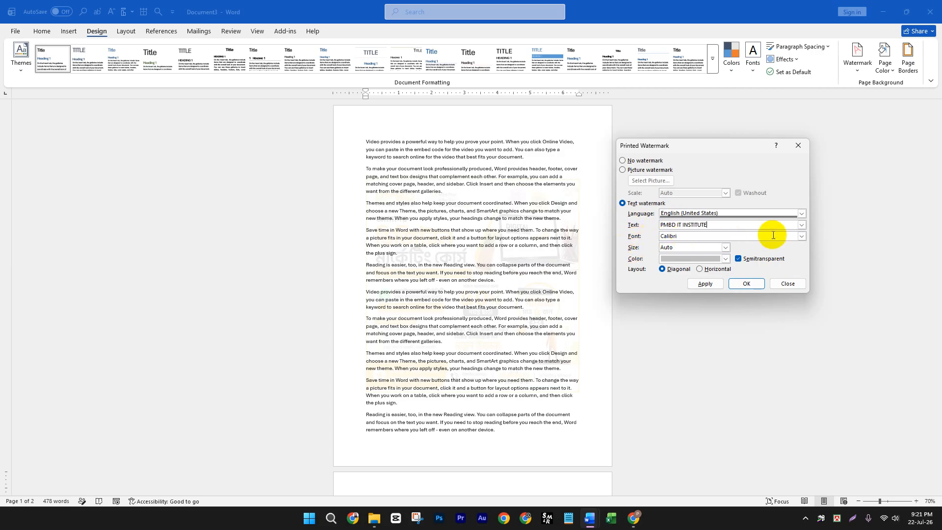
# - Choose Arial Rounded MT Bold as the font of the text watermark
pyautogui.click(801, 237)
pyautogui.scroll(10, 745, 260)
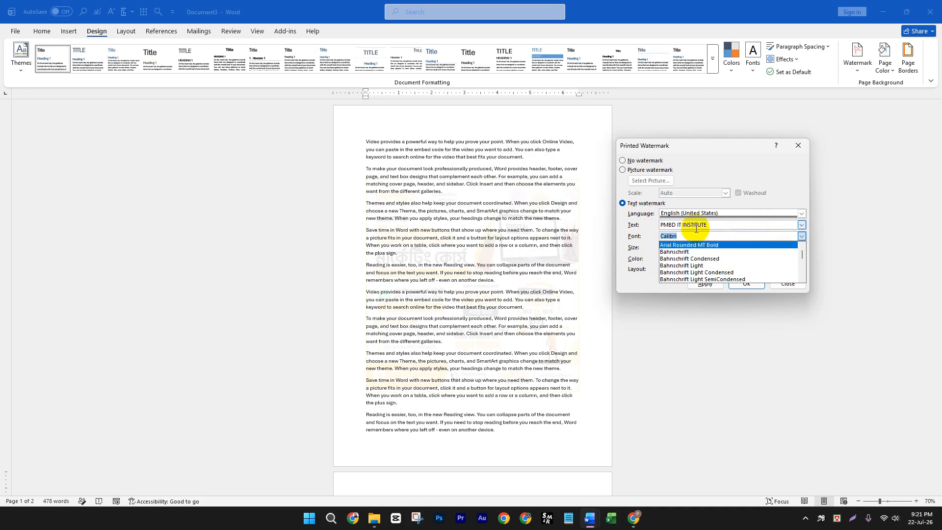
pyautogui.click(688, 243)
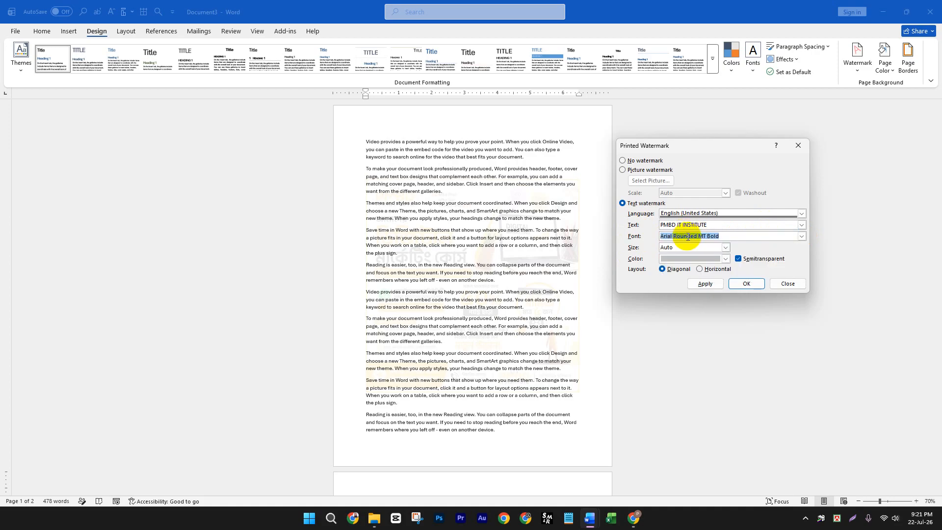
# - Set the text watermark's font to Times New Roman and its color to the standard red
pyautogui.click(802, 236)
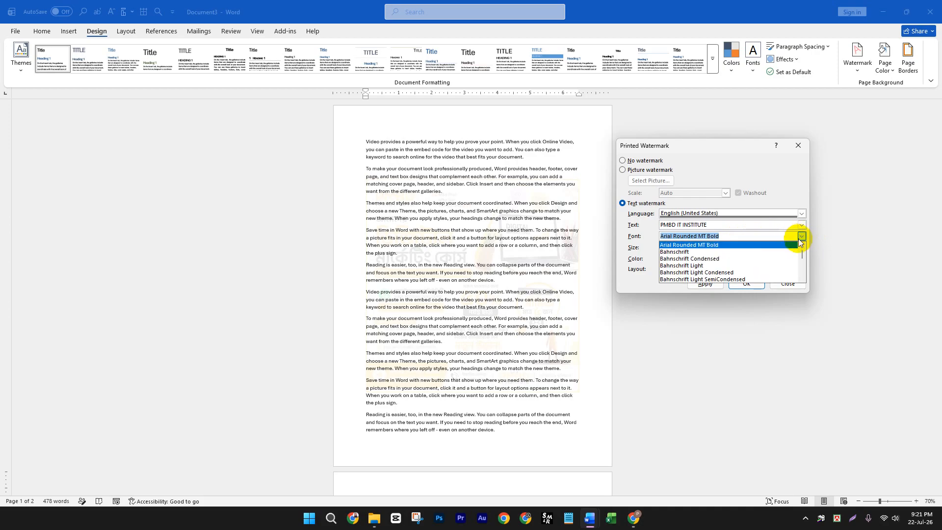
pyautogui.scroll(2, 728, 258)
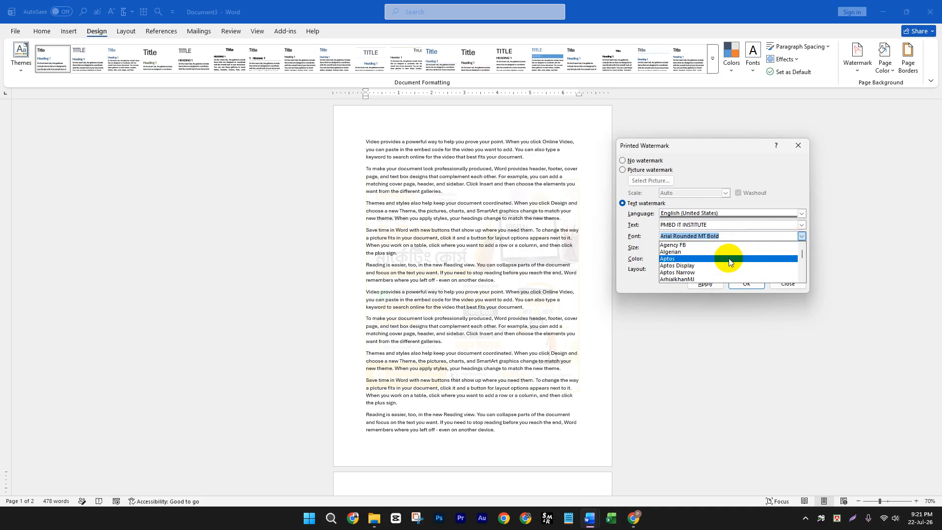
pyautogui.scroll(-5, 729, 258)
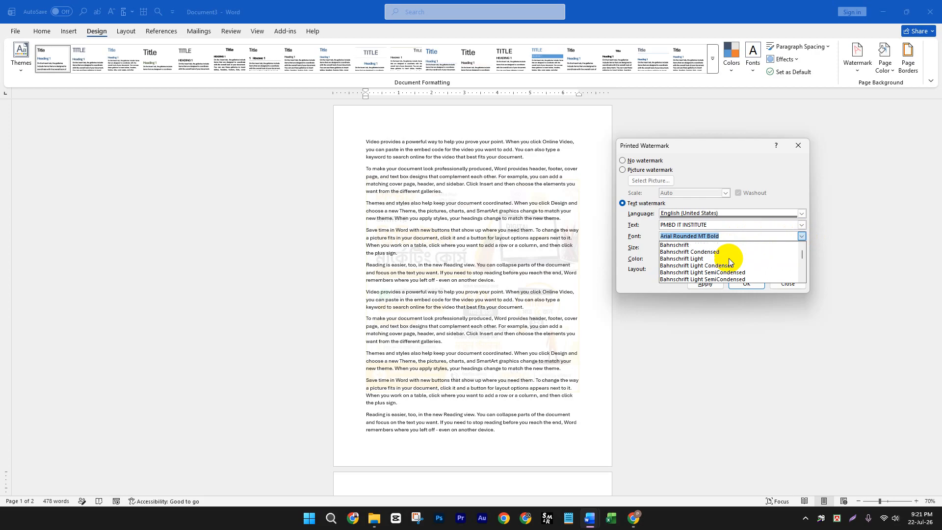
pyautogui.scroll(-12, 729, 260)
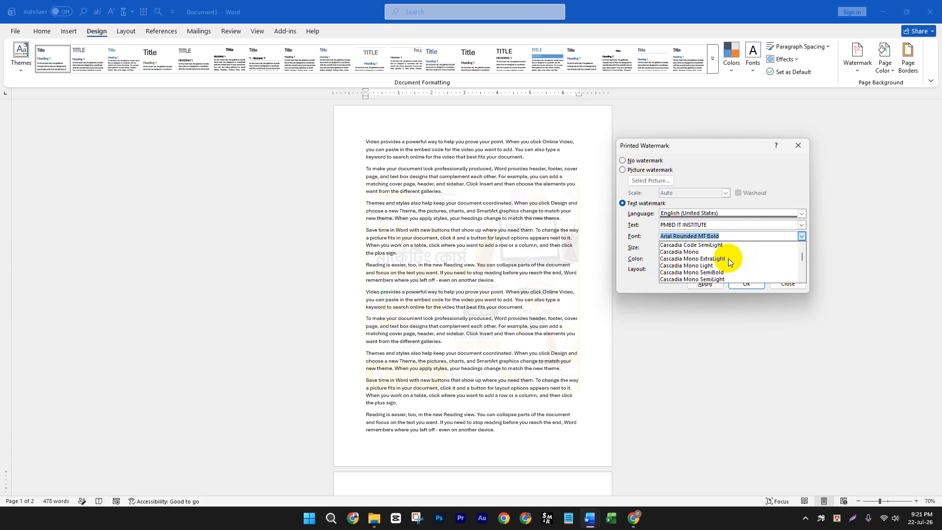
pyautogui.scroll(-20, 729, 258)
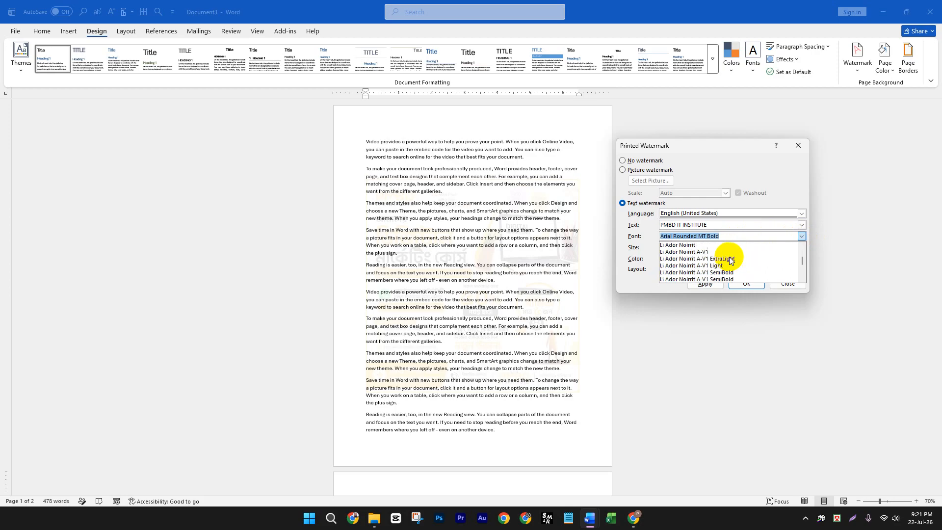
pyautogui.scroll(-20, 729, 256)
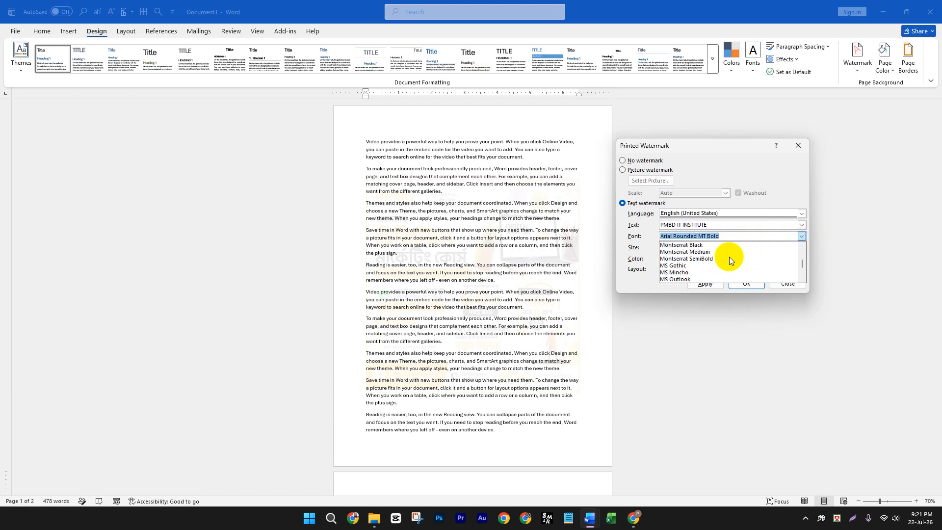
pyautogui.scroll(-20, 729, 257)
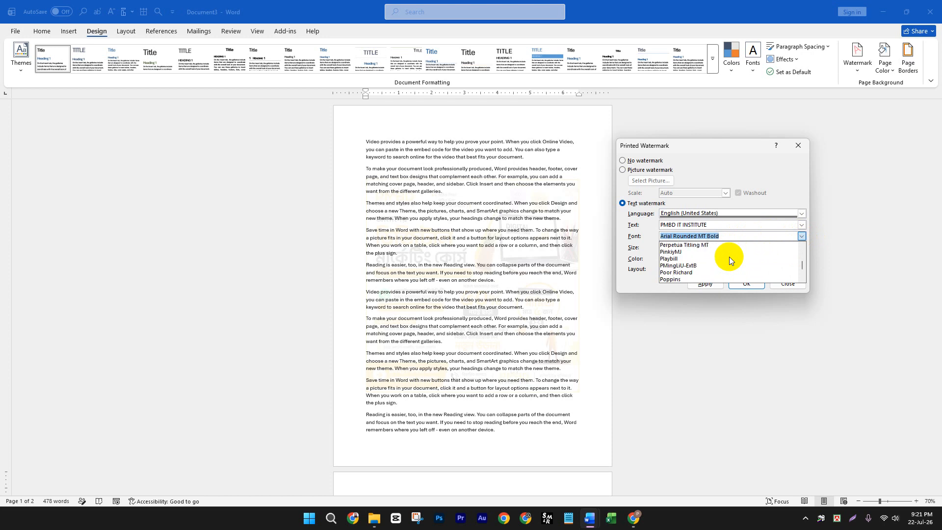
pyautogui.scroll(-12, 730, 257)
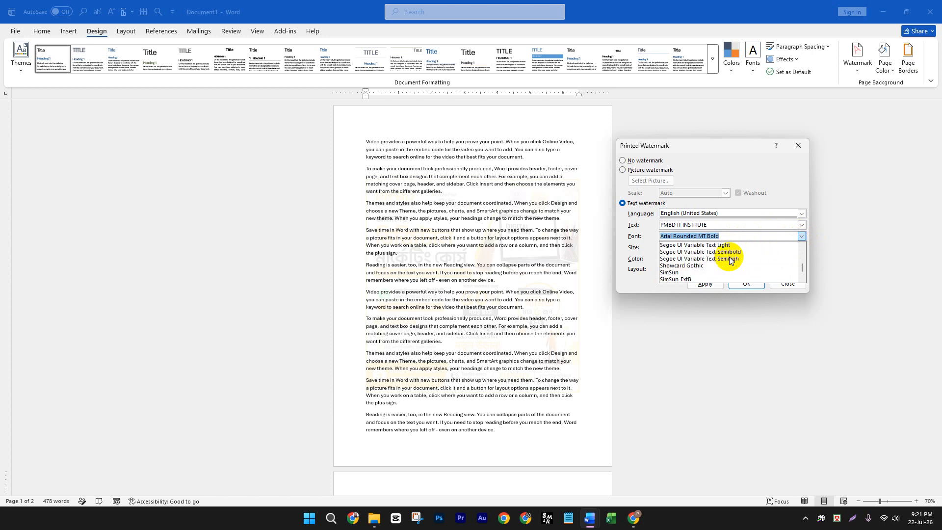
pyautogui.scroll(-4, 729, 257)
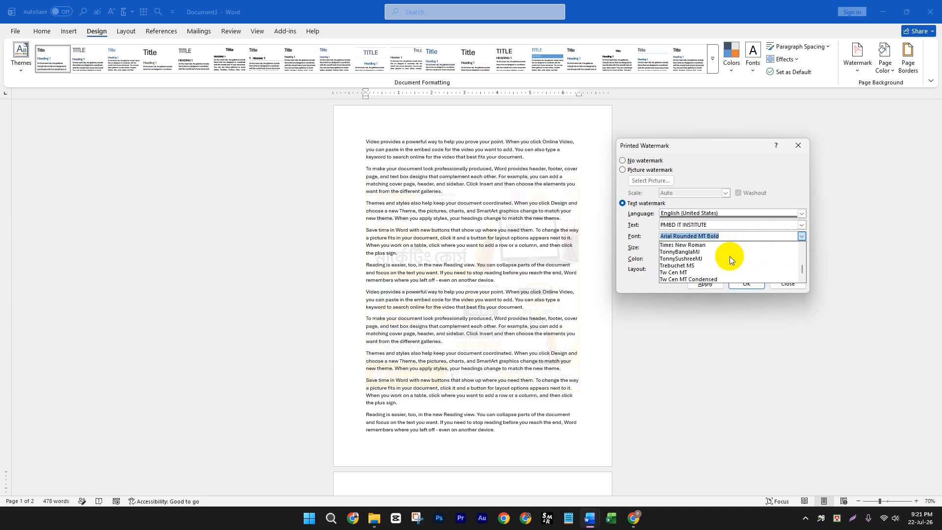
pyautogui.click(705, 244)
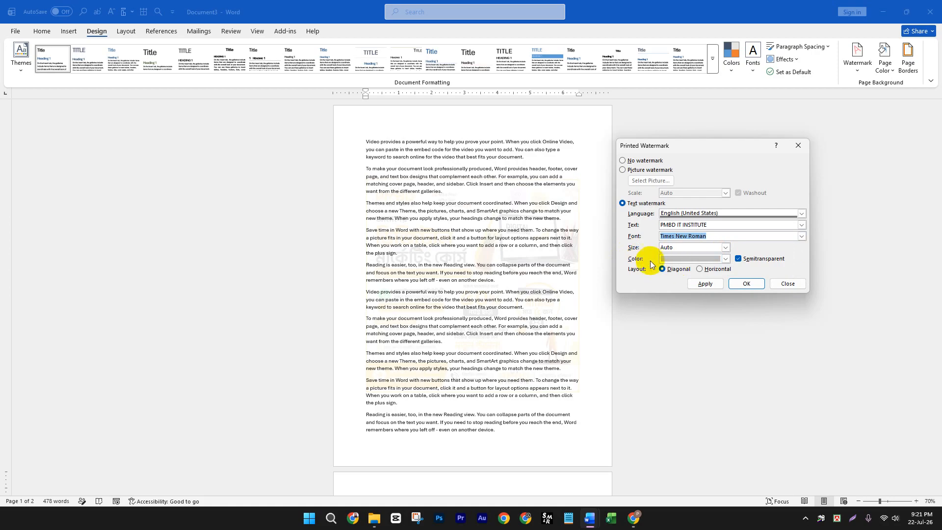
pyautogui.click(717, 259)
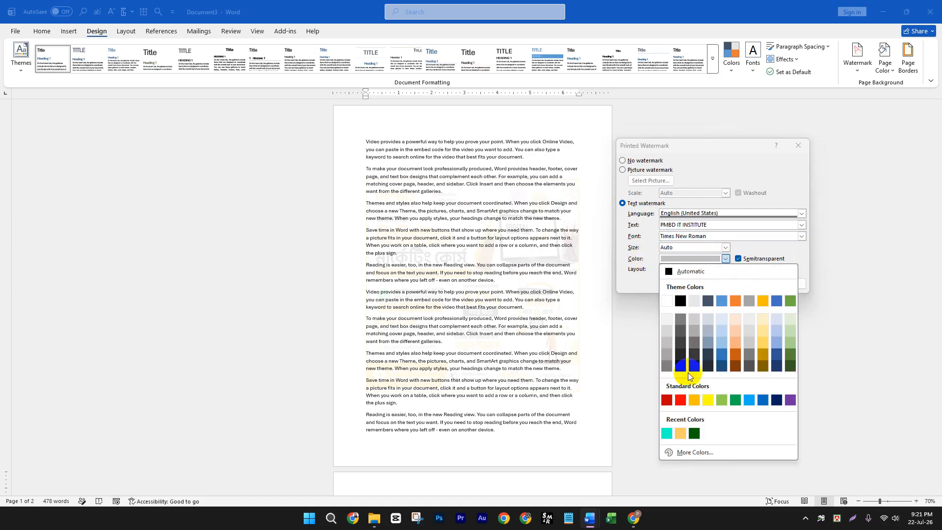
pyautogui.click(684, 400)
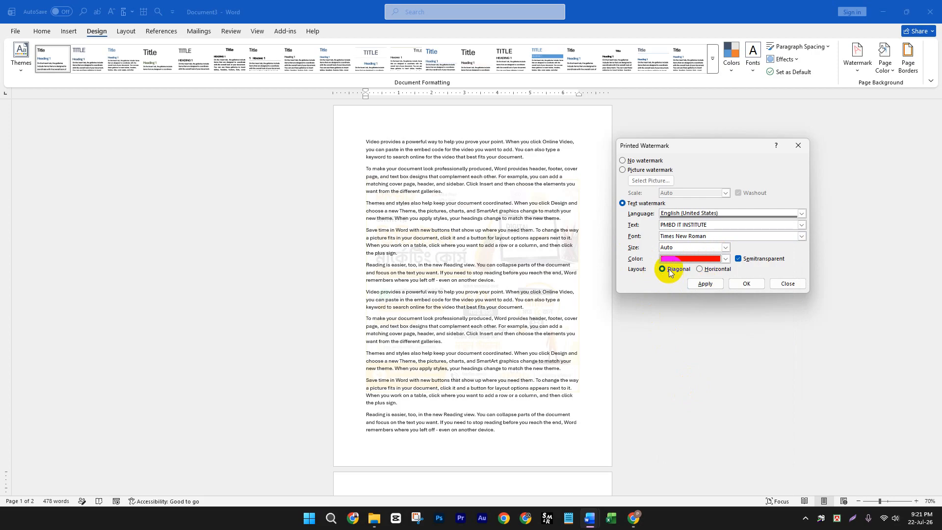
# - Apply the text watermark with the Diagonal layout, and apply it again with the Horizontal layout
pyautogui.click(704, 284)
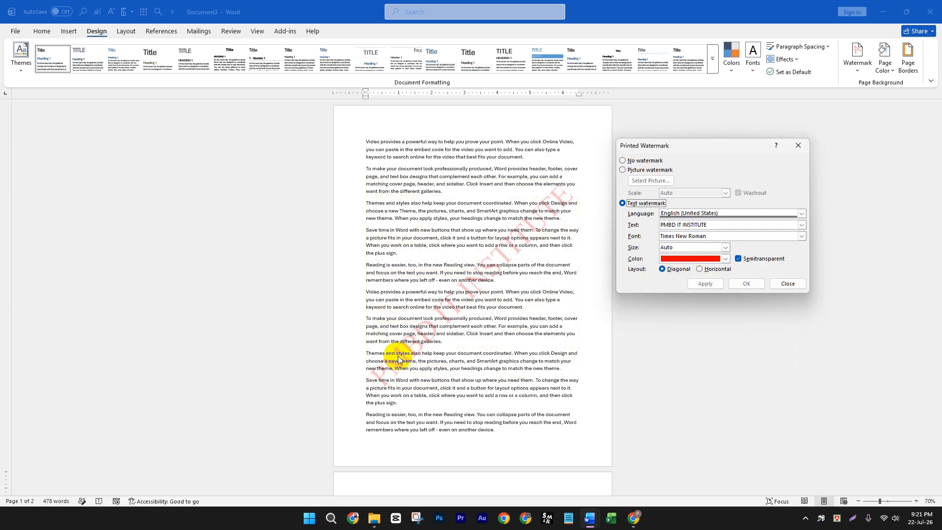
pyautogui.click(700, 268)
pyautogui.click(701, 280)
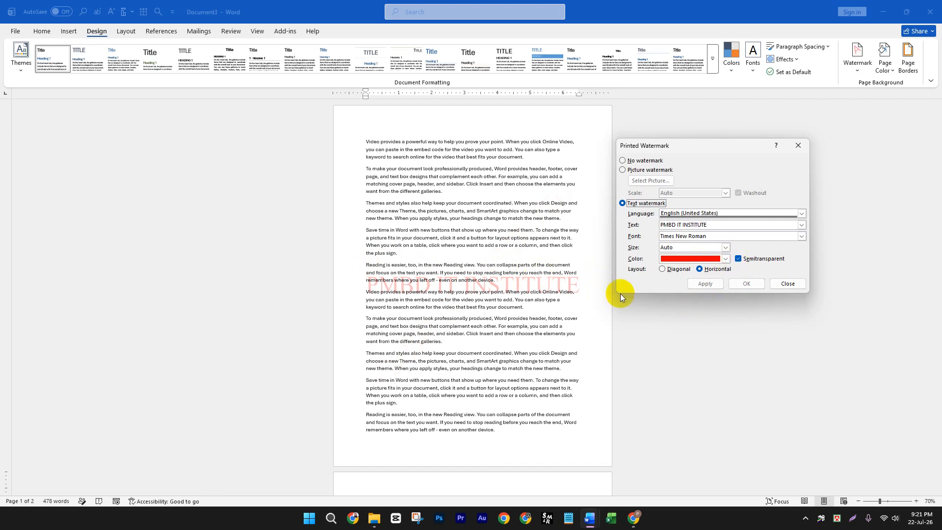
# - Apply the text watermark without the Semitransparent effect, apply it again with Semitransparent restored, and close the watermark settings
pyautogui.click(739, 259)
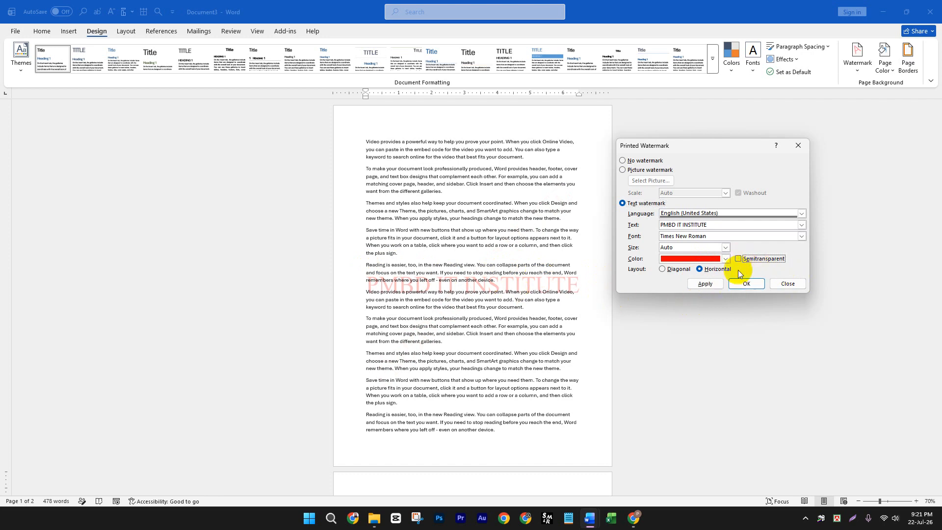
pyautogui.click(714, 284)
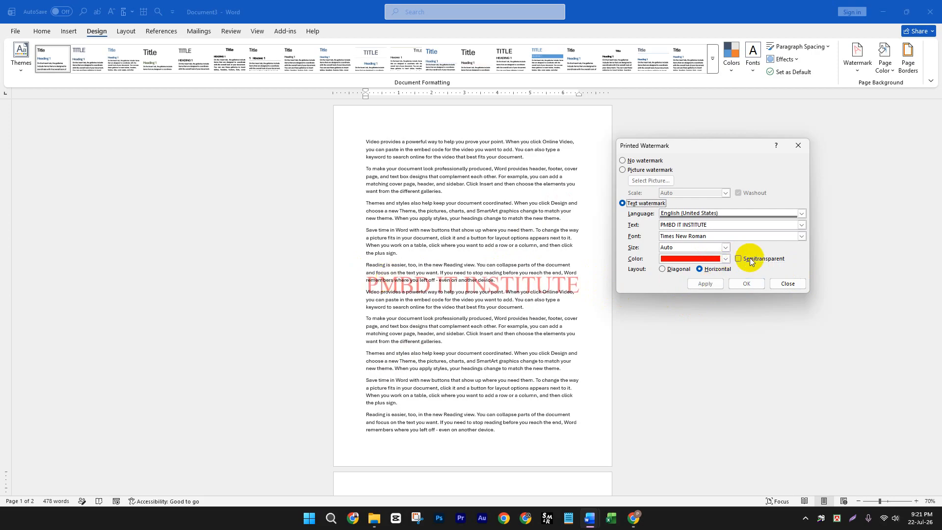
pyautogui.click(739, 259)
pyautogui.click(705, 285)
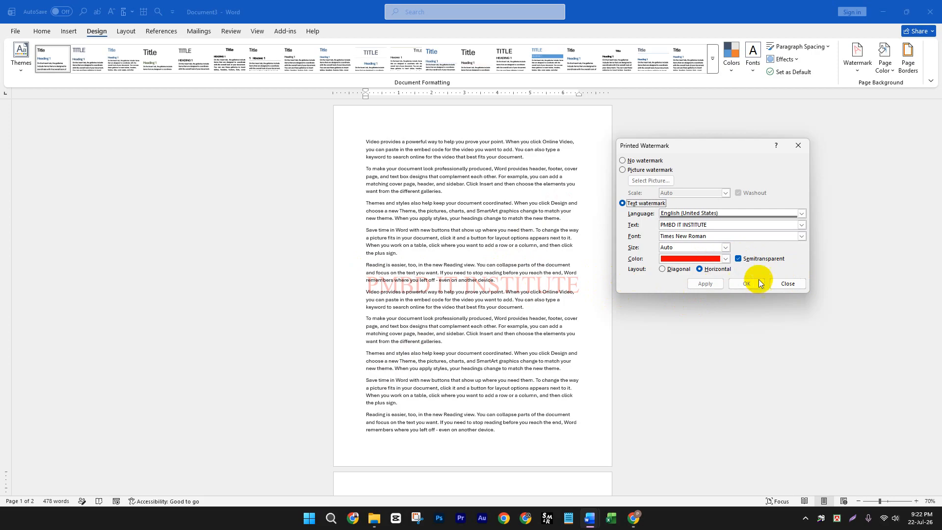
pyautogui.click(799, 145)
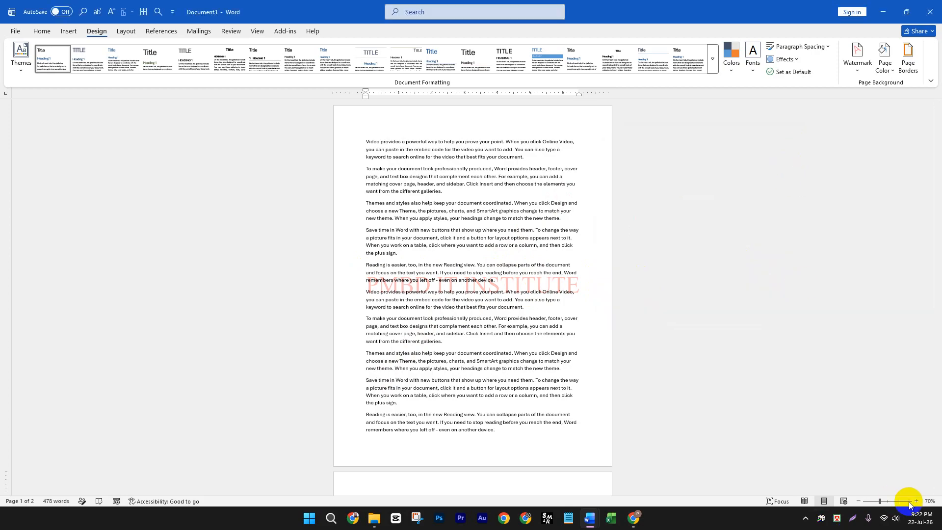